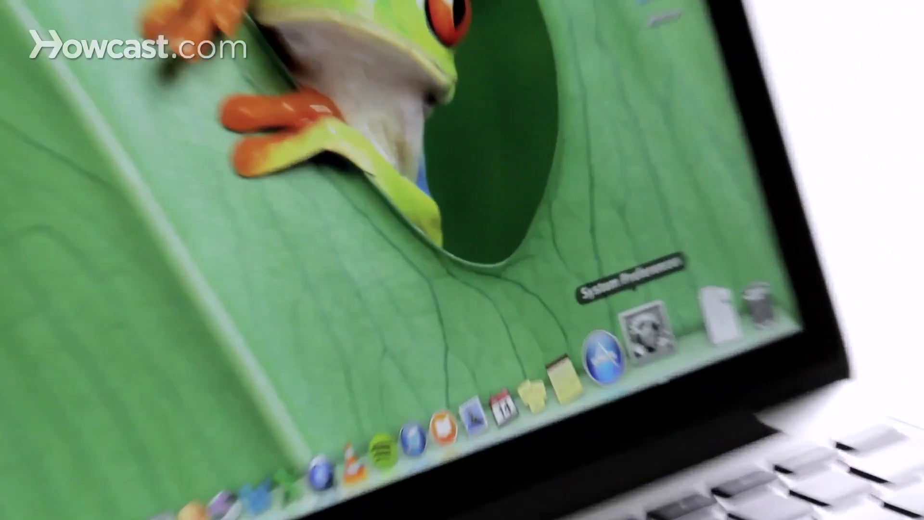
Step: Launch System Preferences from the Dock
left_click(647, 331)
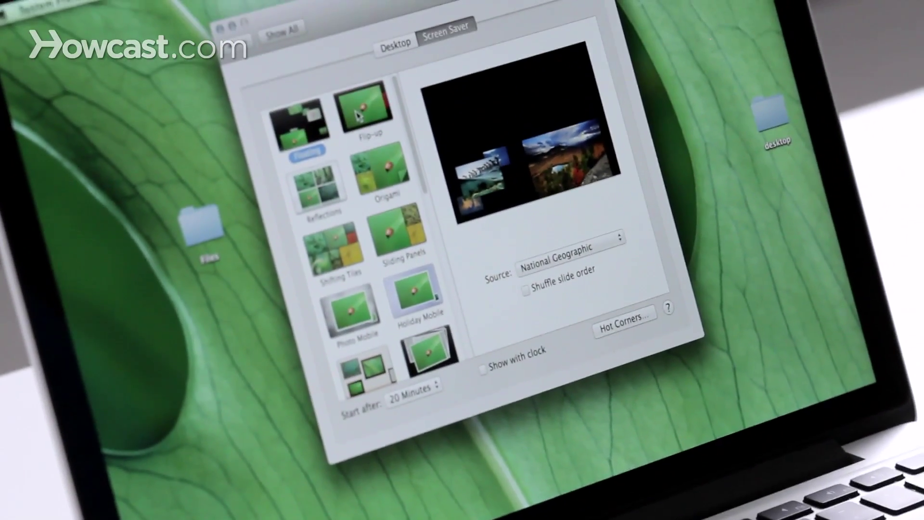
Step: Try Flip-up, then pick the Reflections style and choose Aerial as its photo source
left_click(356, 114)
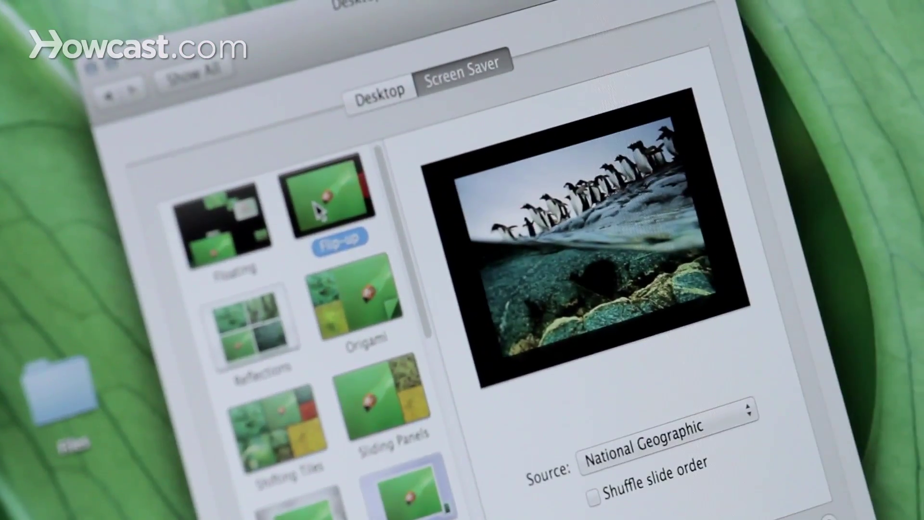
left_click(250, 302)
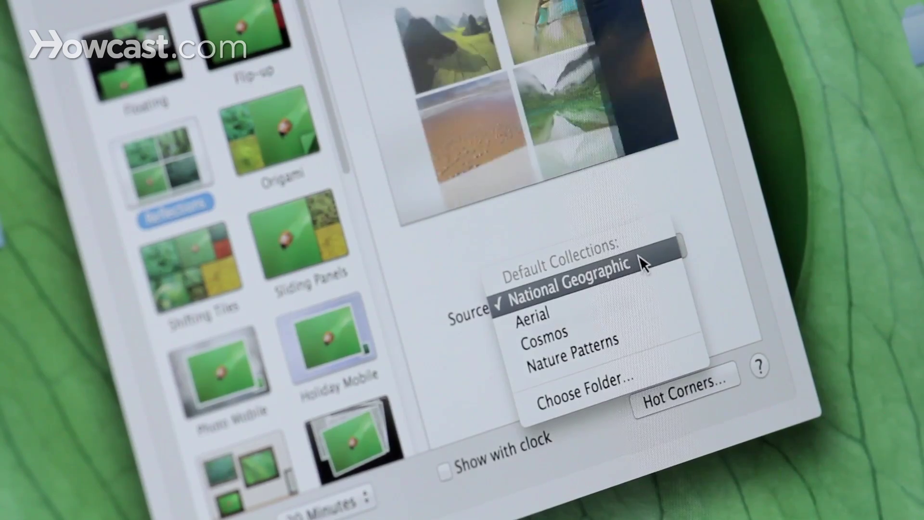
left_click(645, 287)
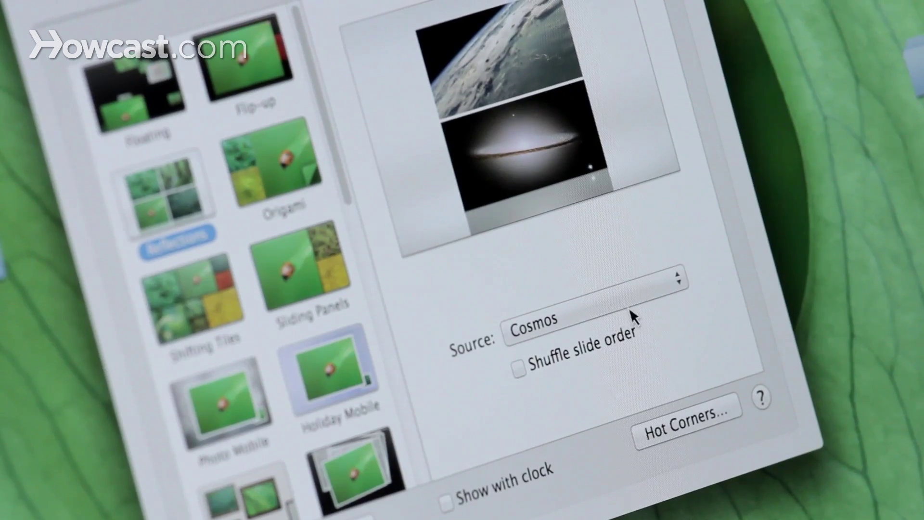
Step: Keep Cosmos as the photo source and turn on Show with clock
left_click(624, 320)
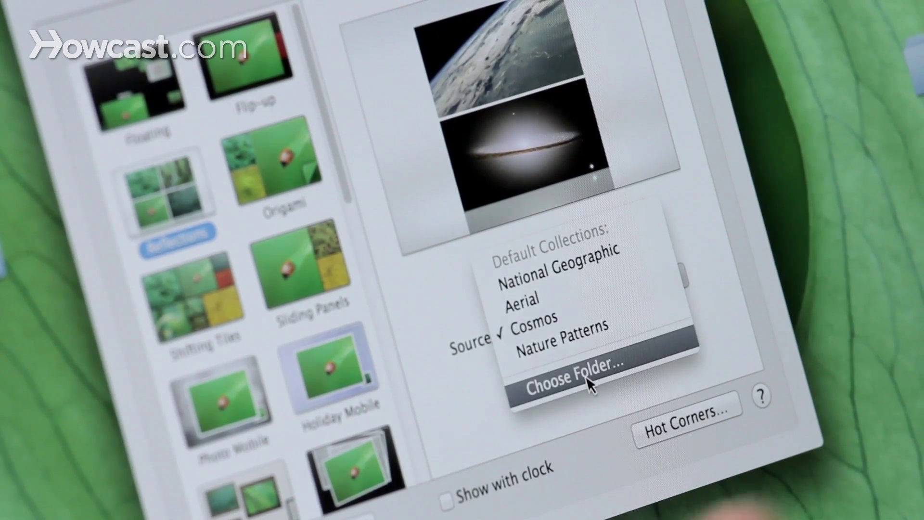
left_click(512, 407)
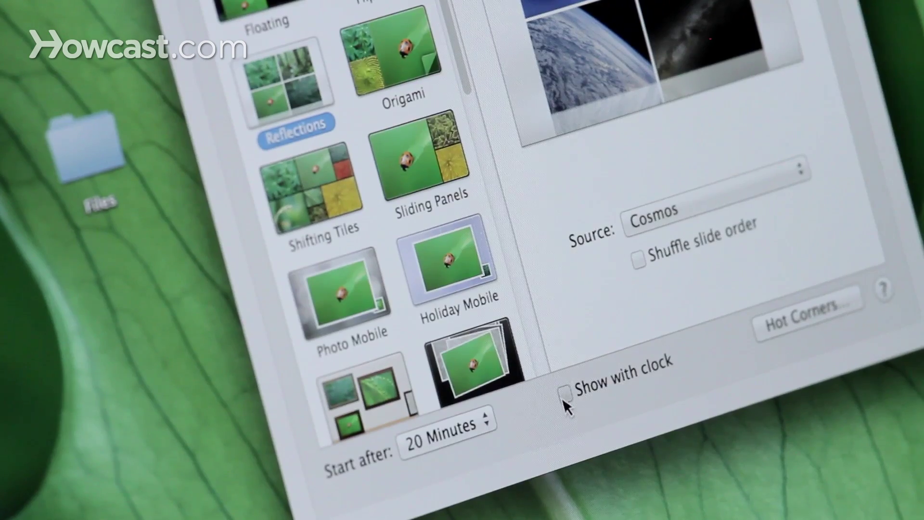
left_click(565, 396)
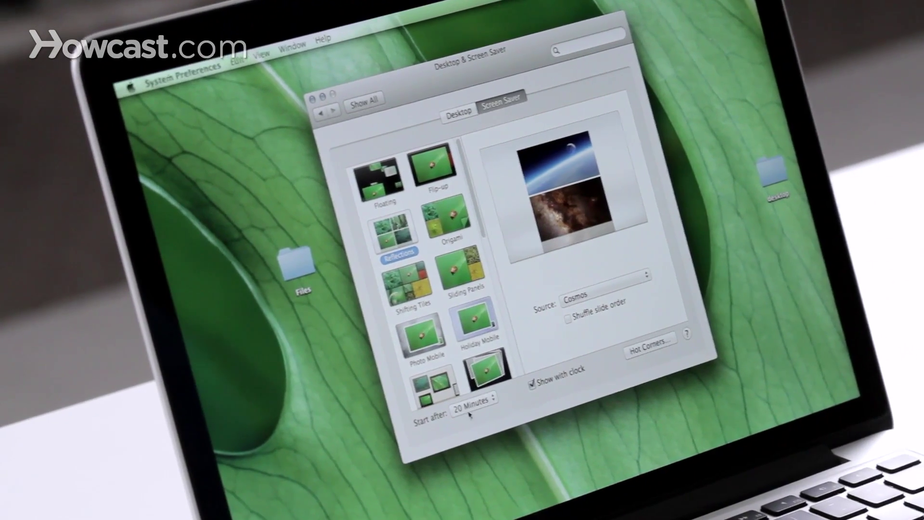
Step: List the Start after delay choices, with 20 minutes still set
left_click(451, 406)
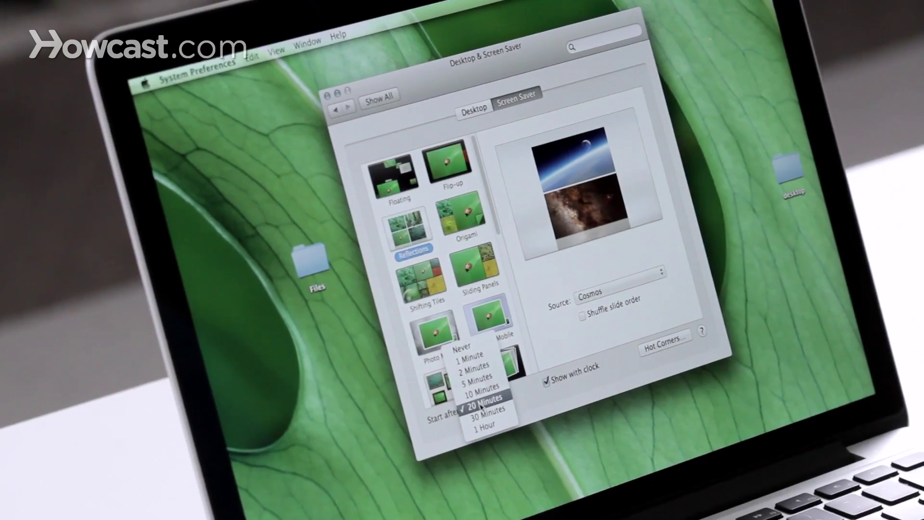